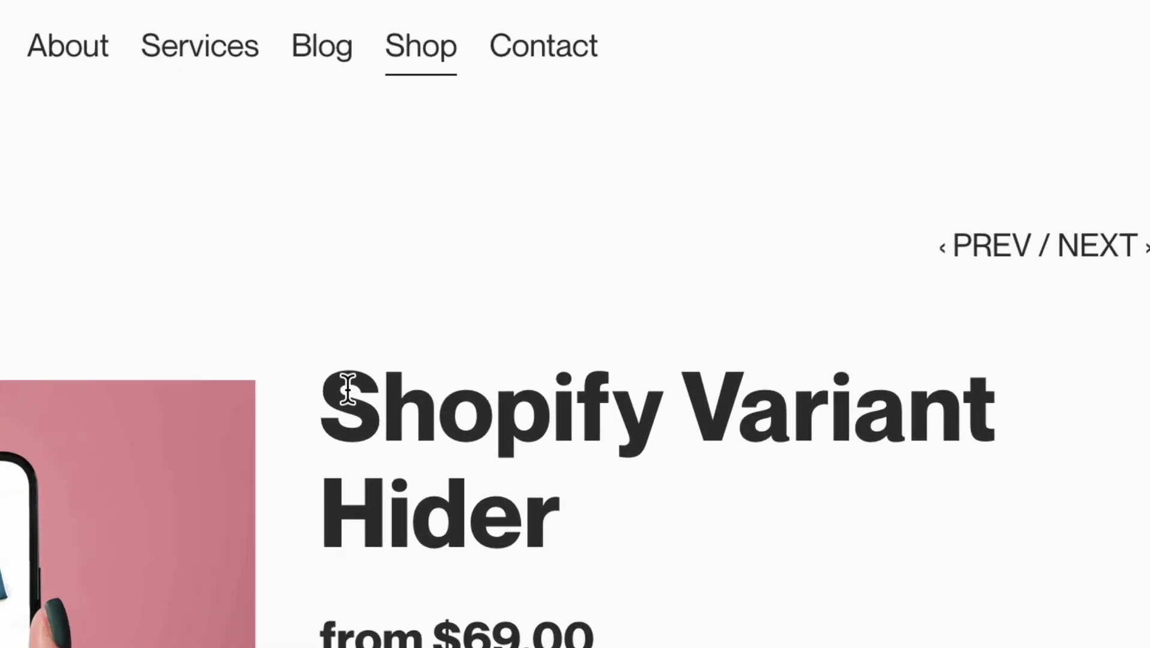
# Select the Shopify Variant Hider heading, then clear the selection and scroll down
pyautogui.moveTo(348, 389); pyautogui.dragTo(612, 501)
pyautogui.click(612, 500)
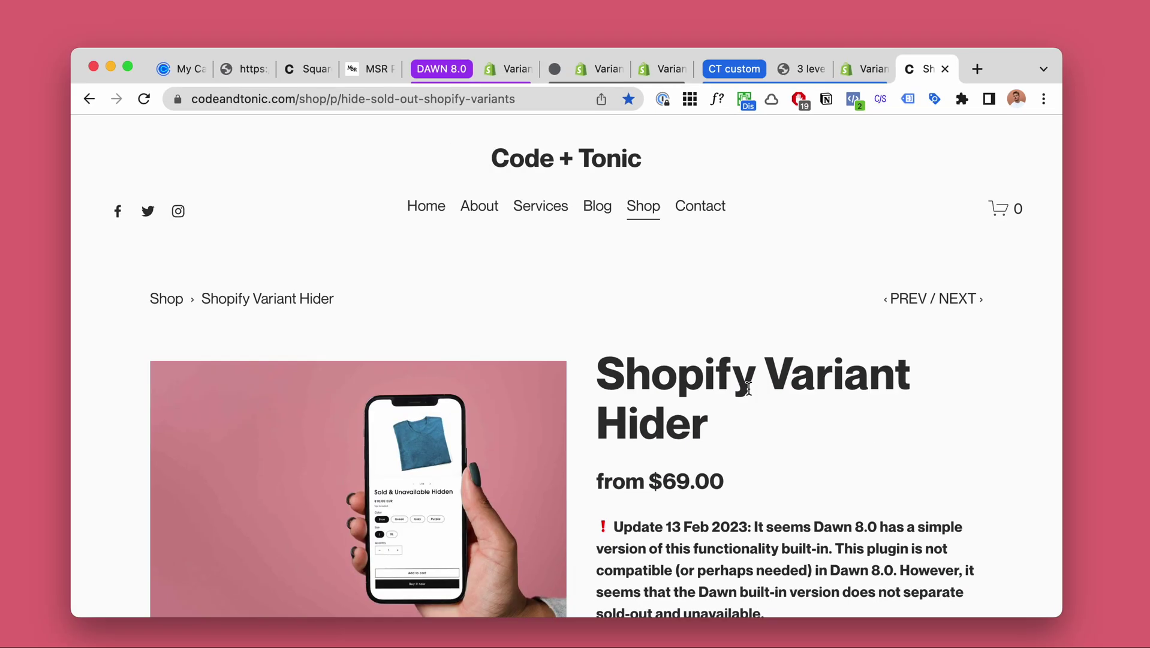
pyautogui.scroll(-2, 748, 388)
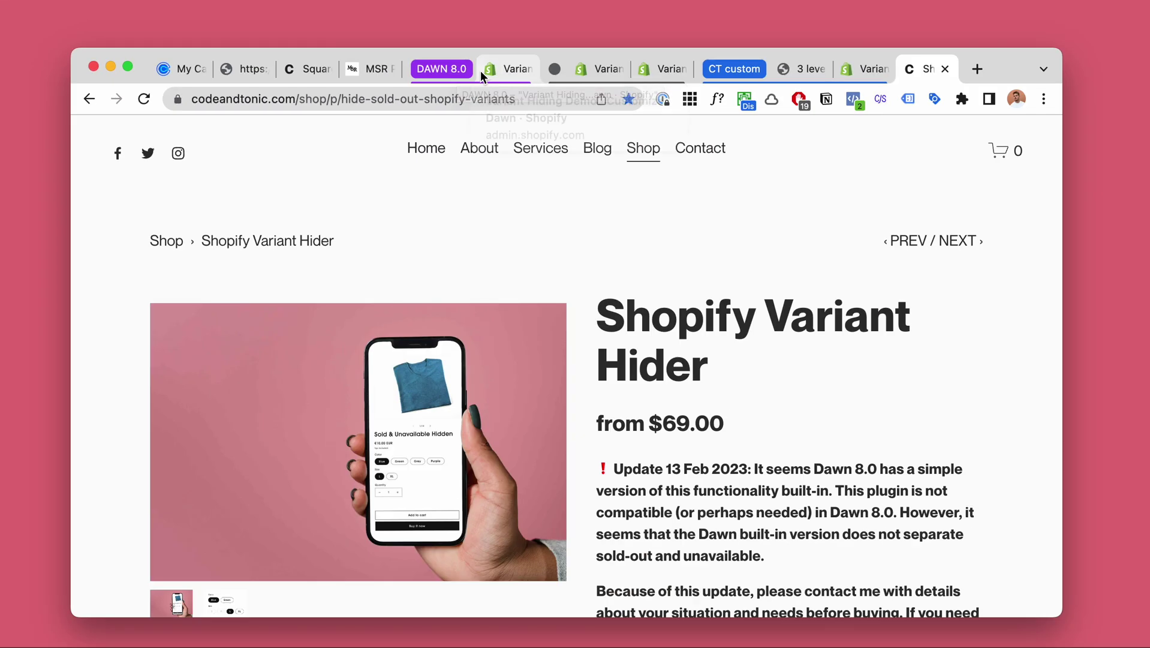
# In the enlarged store preview, choose colour Grey and size M on '3 levels of variants'
pyautogui.click(508, 67)
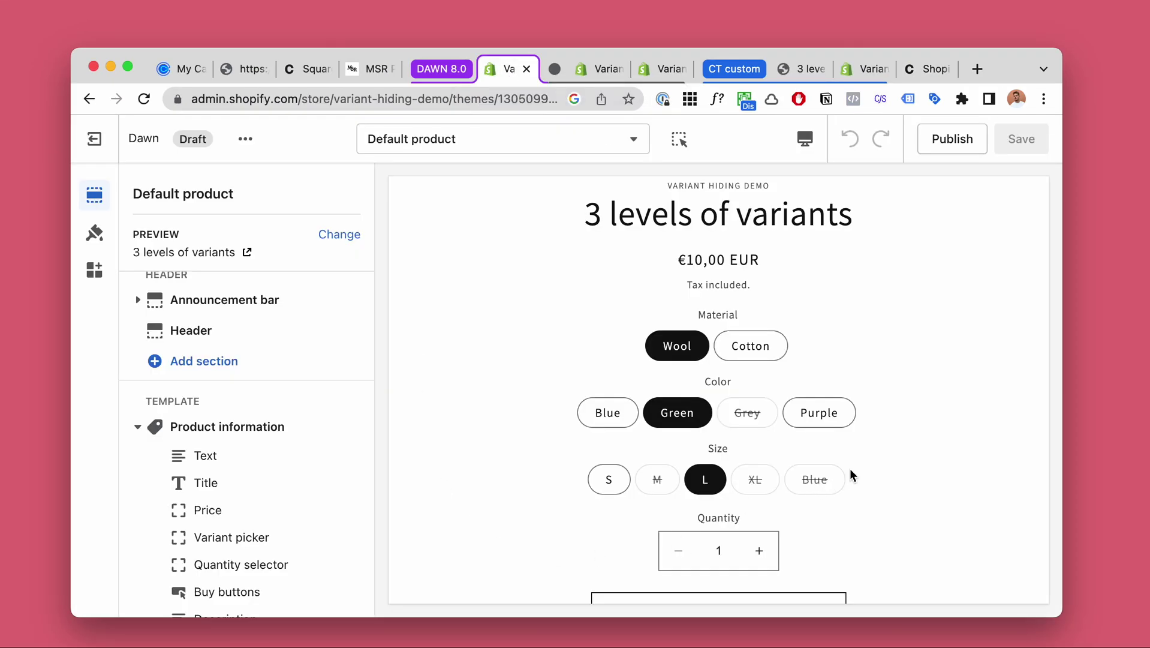
pyautogui.moveTo(1062, 47); pyautogui.dragTo(1077, 33)
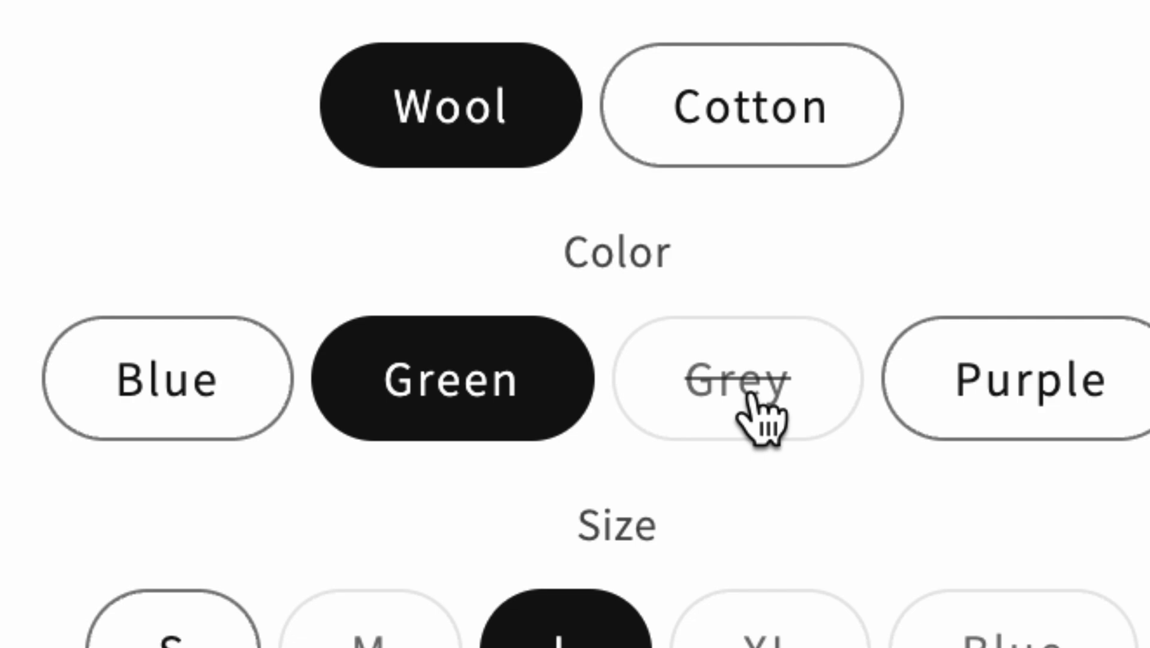
pyautogui.click(753, 391)
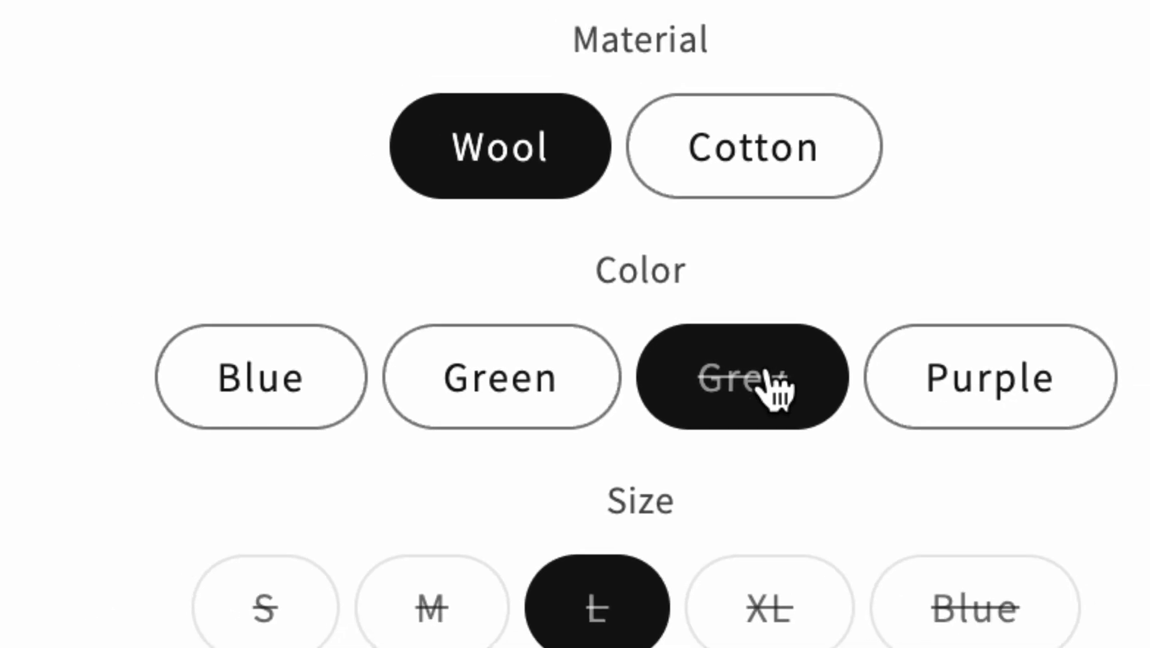
pyautogui.click(420, 615)
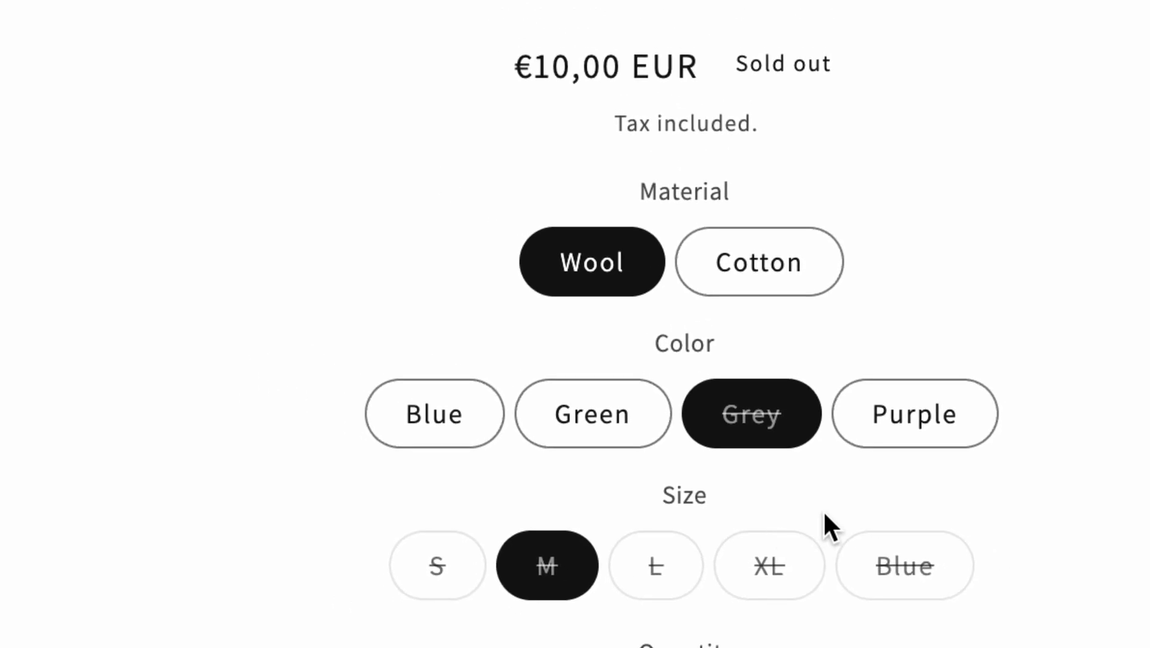
pyautogui.scroll(-1, 823, 528)
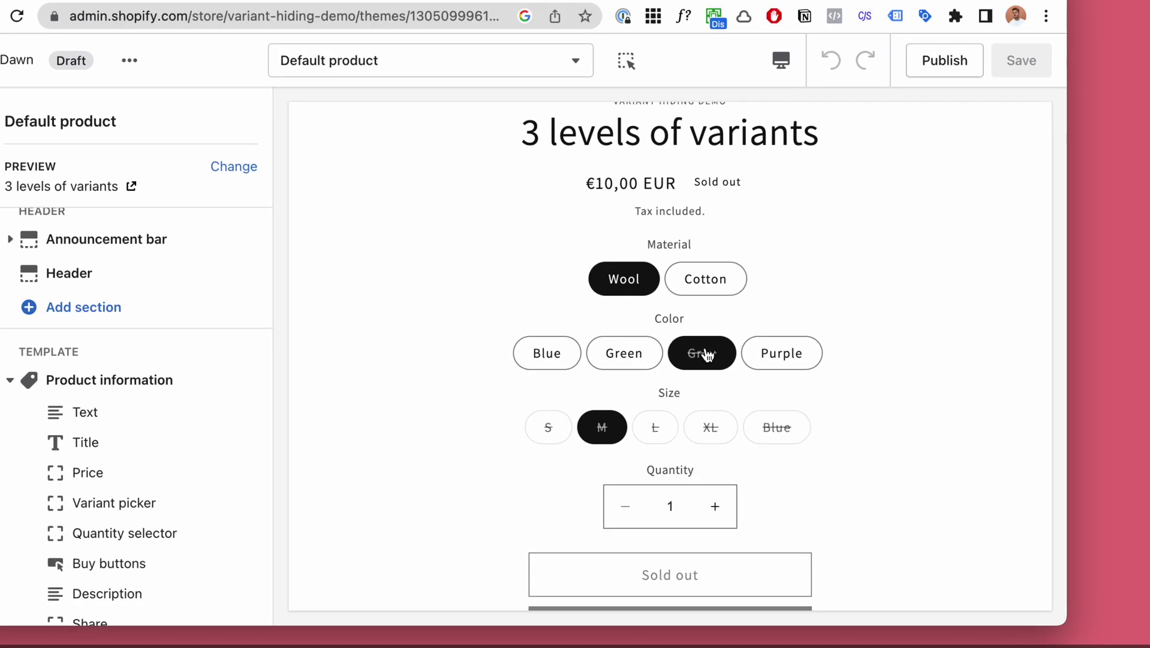
# Try sizes L, XL and Blue in the product preview
pyautogui.scroll(-2, 723, 366)
pyautogui.scroll(1, 760, 365)
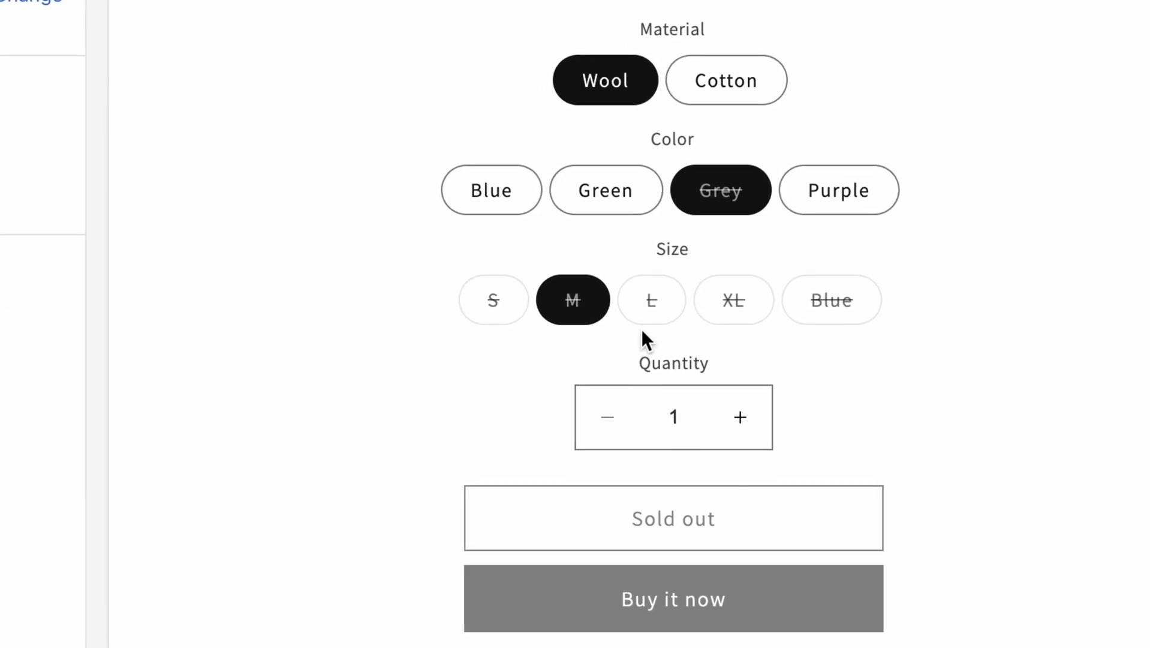
pyautogui.click(576, 401)
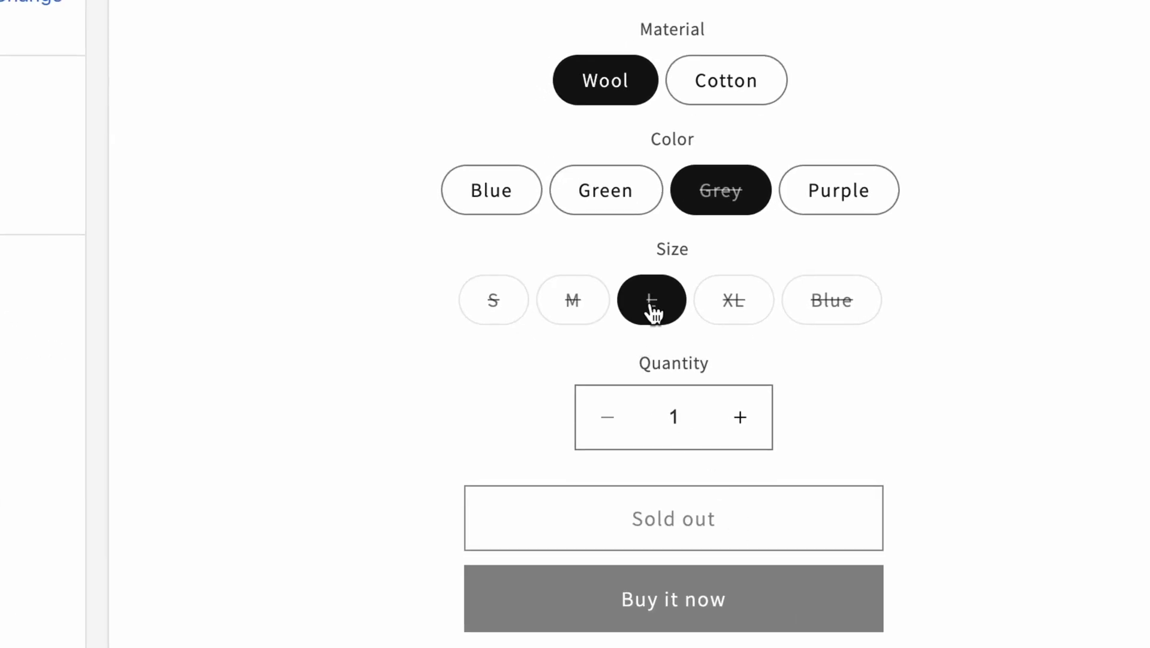
pyautogui.click(731, 304)
pyautogui.click(831, 309)
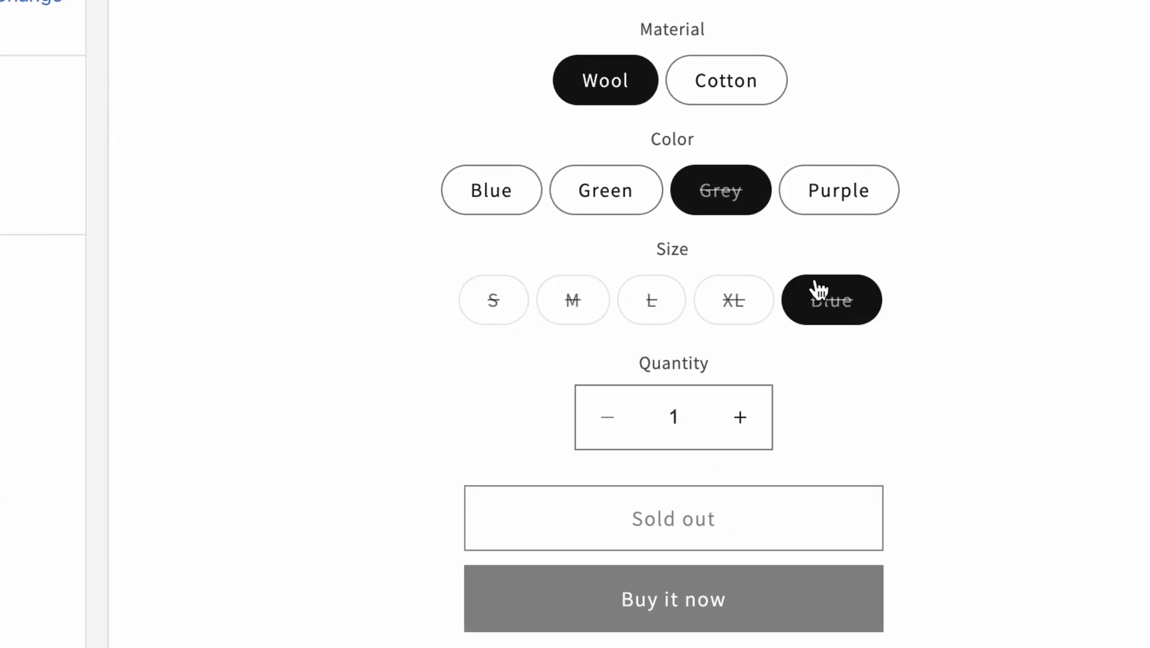
# With colour Green, try sizes XL, M and XL again, showing Unavailable and Sold out
pyautogui.click(625, 203)
pyautogui.click(755, 310)
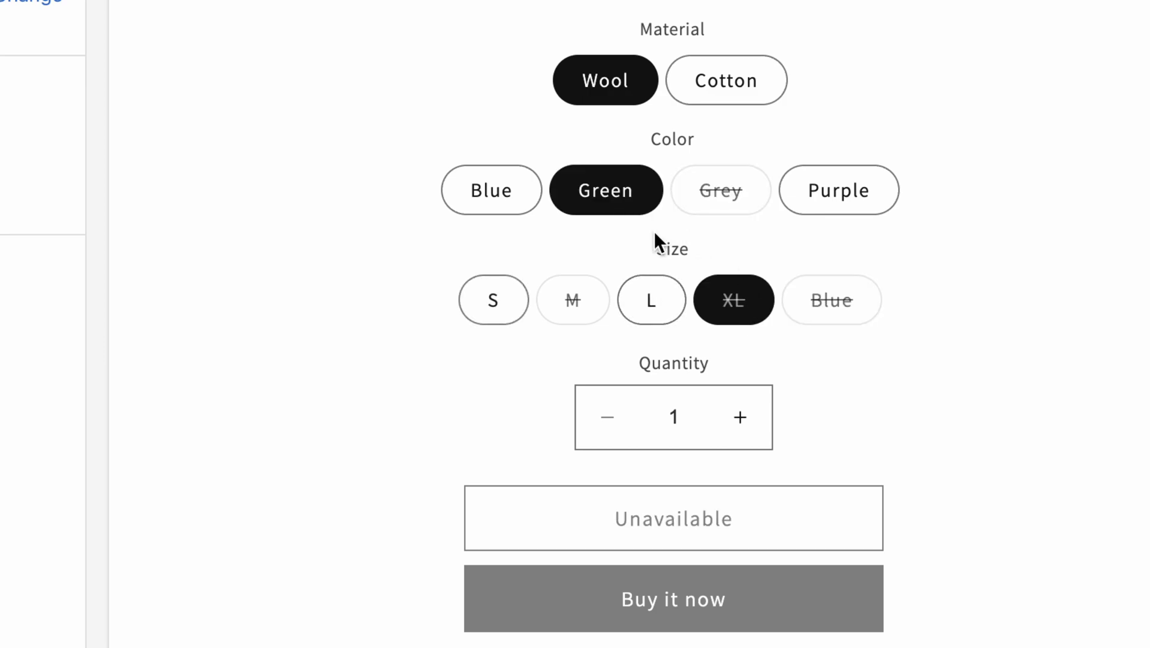
pyautogui.click(521, 305)
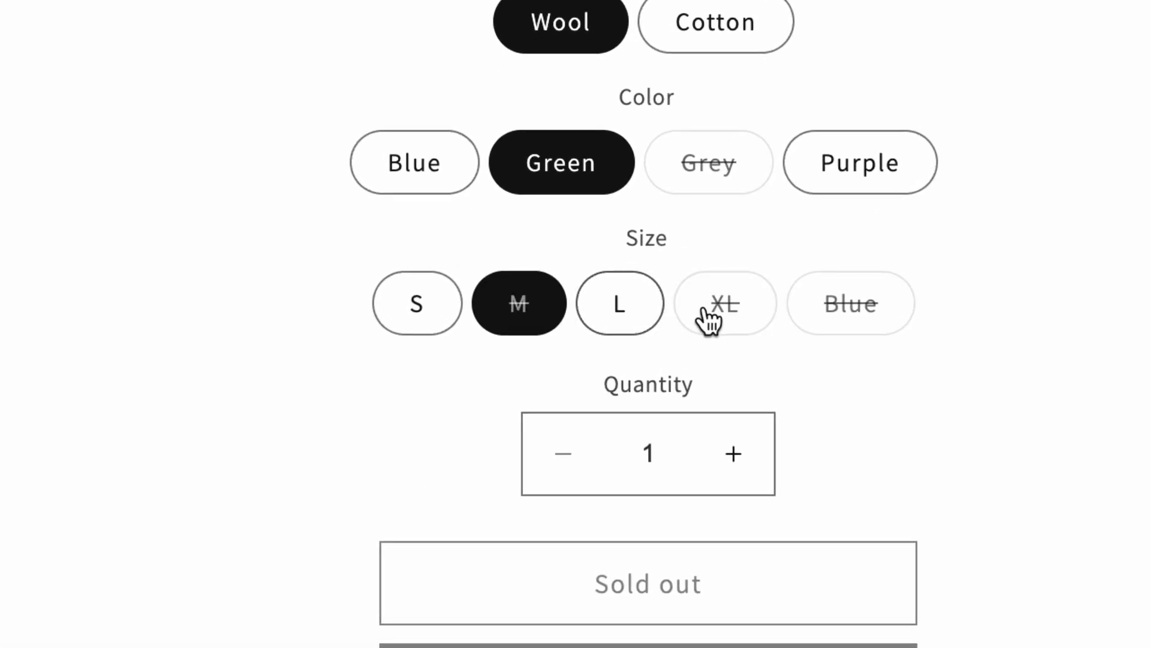
pyautogui.click(730, 315)
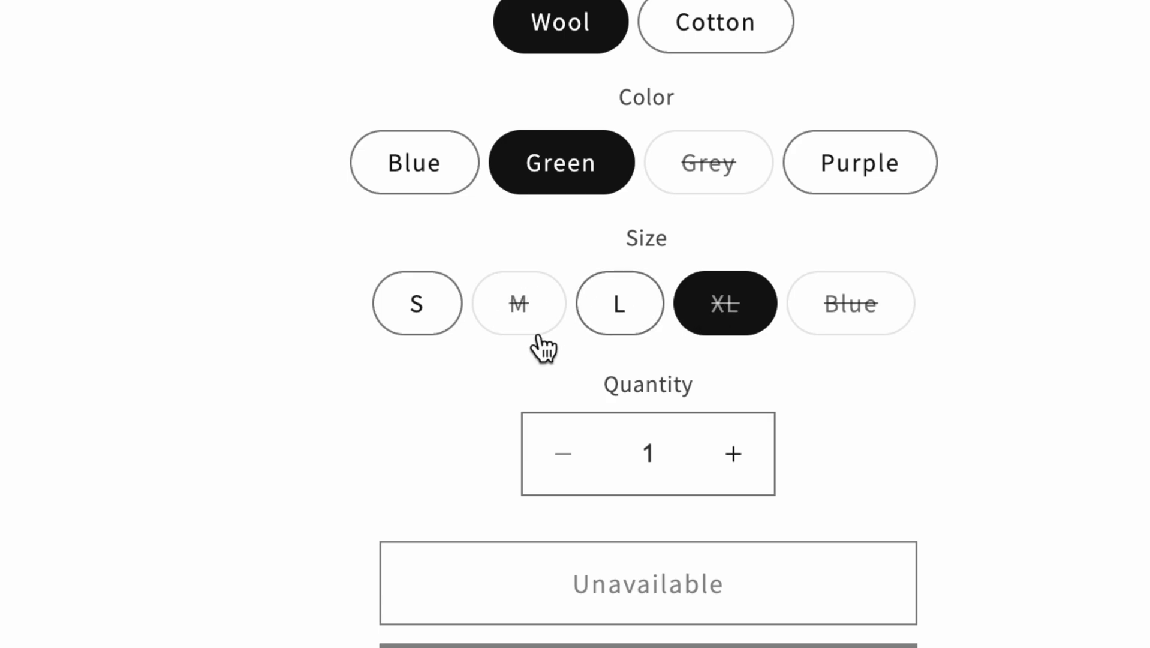
# Inspect the XL size label and toggle its disabled line-through text-decoration off and on
pyautogui.press('super+shift+c')
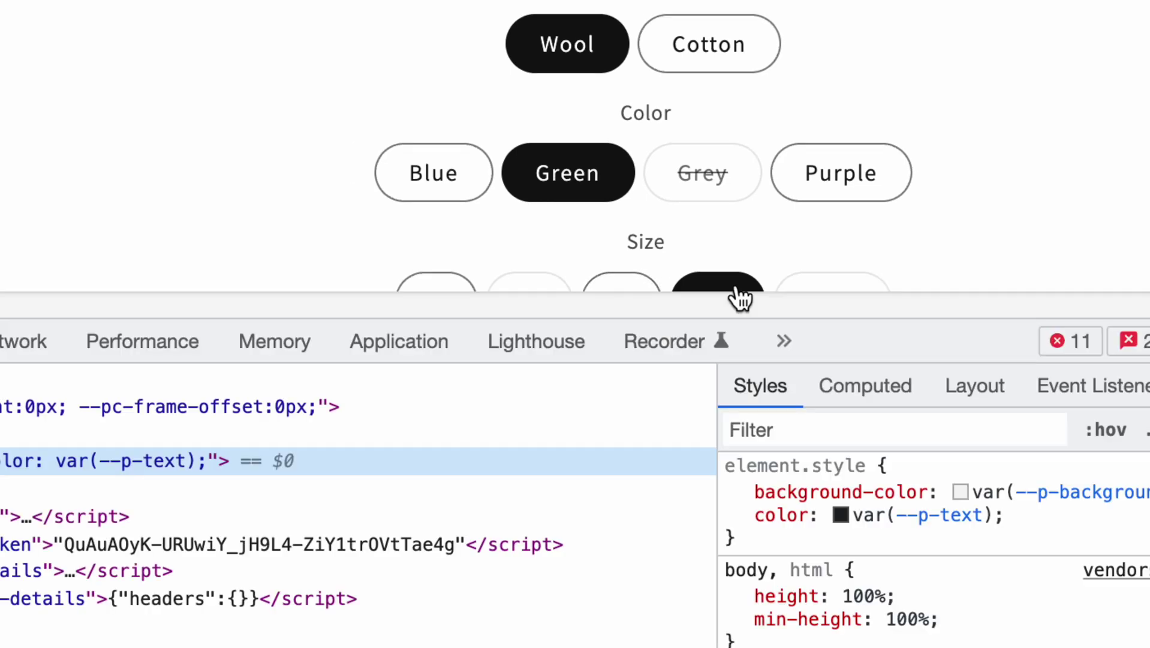
pyautogui.click(738, 288)
pyautogui.scroll(-3, 823, 517)
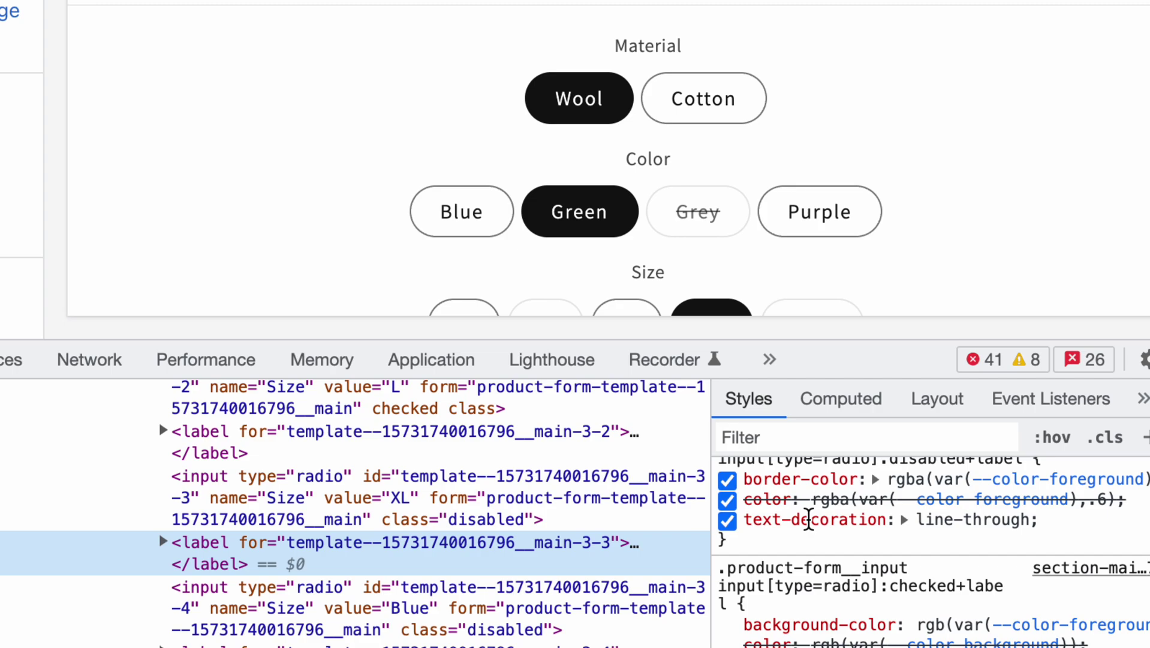
pyautogui.click(727, 519)
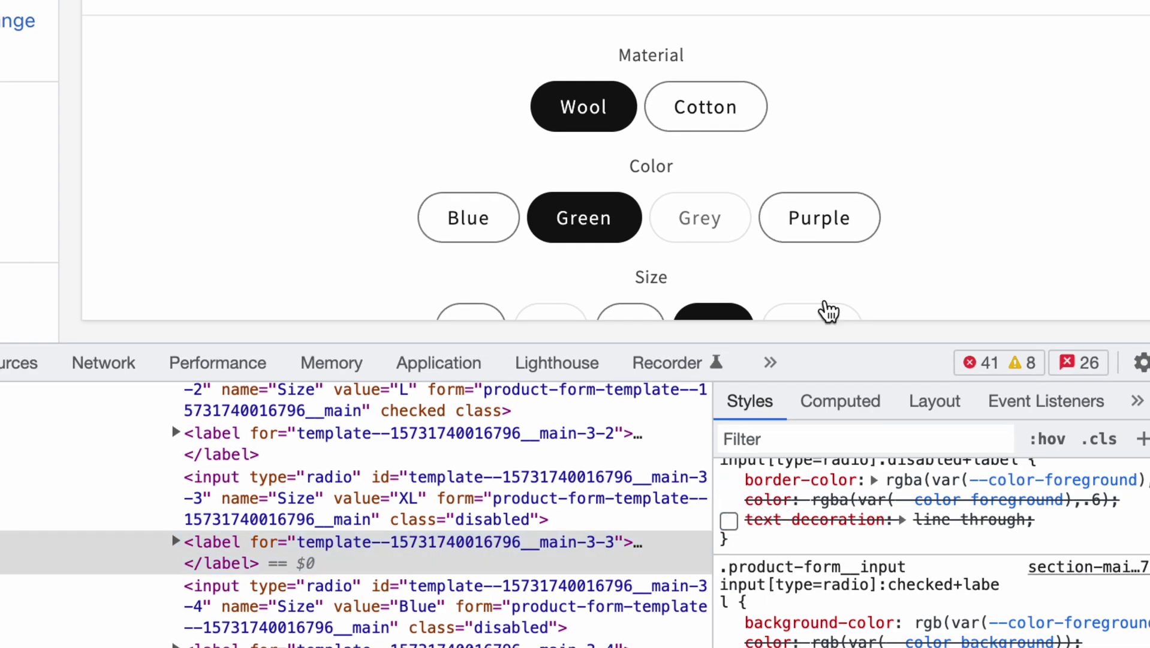
pyautogui.scroll(-3, 829, 310)
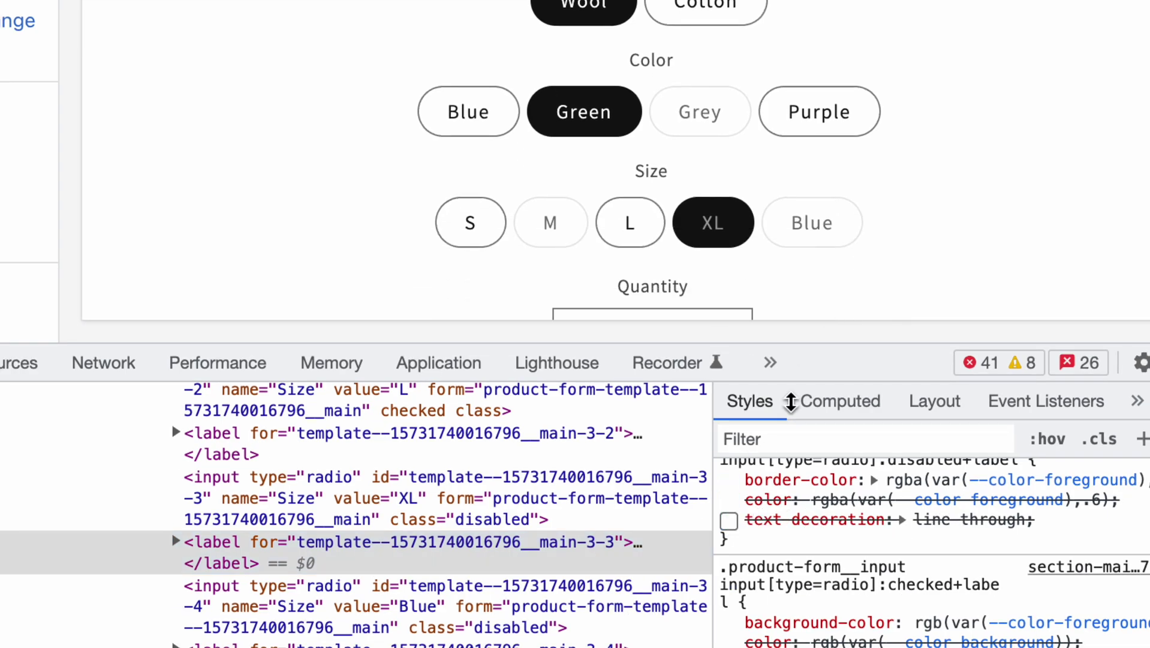
pyautogui.click(728, 520)
pyautogui.scroll(1, 833, 547)
pyautogui.scroll(2, 834, 547)
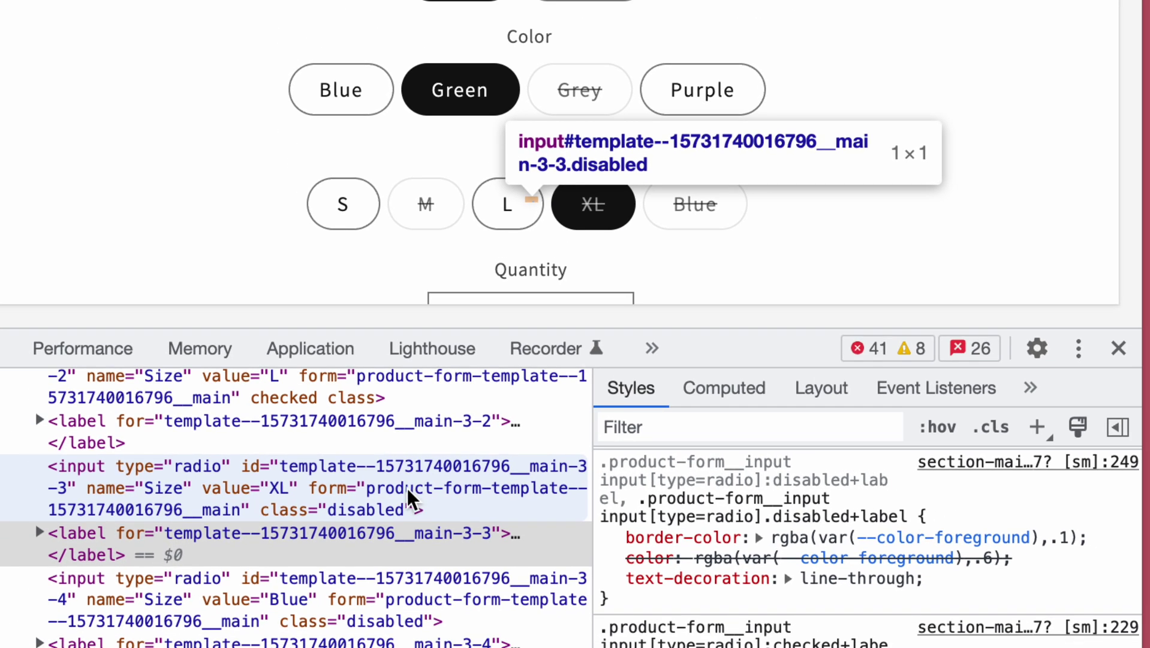
# Remove the disabled class from the XL option's class attribute
pyautogui.doubleClick(366, 514)
pyautogui.press('BackSpace')
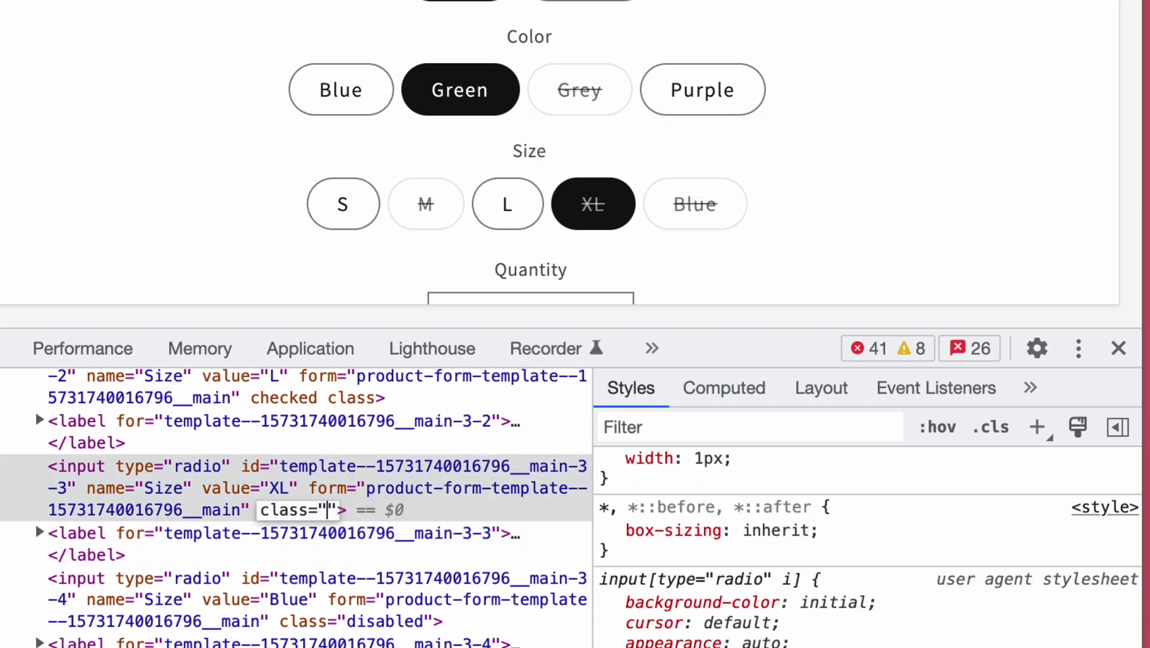
pyautogui.press('Return')
# With DevTools closed, choose size L and then Blue in the preview
pyautogui.press('super+alt+i')
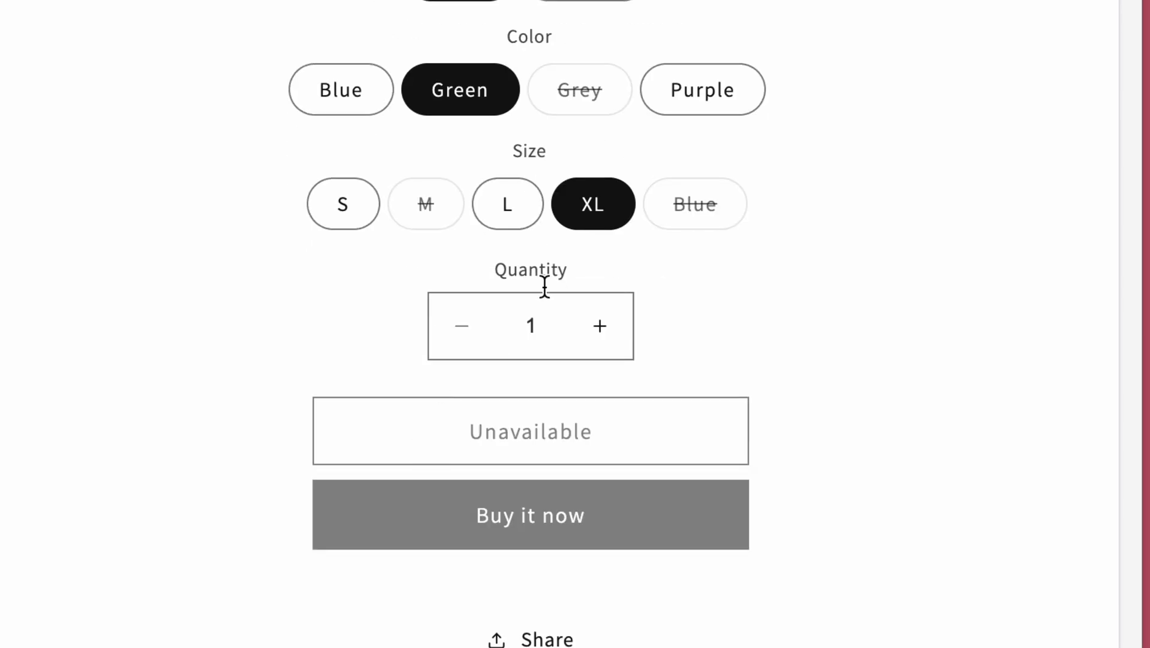
pyautogui.click(719, 348)
pyautogui.click(813, 338)
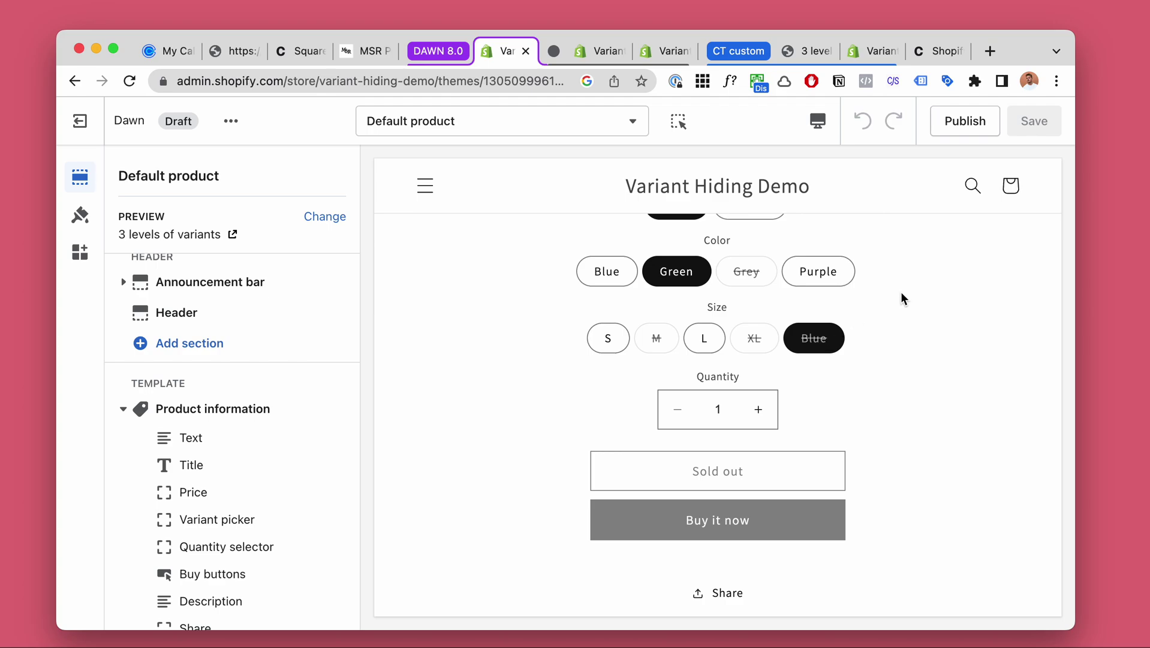
pyautogui.press('super+9')
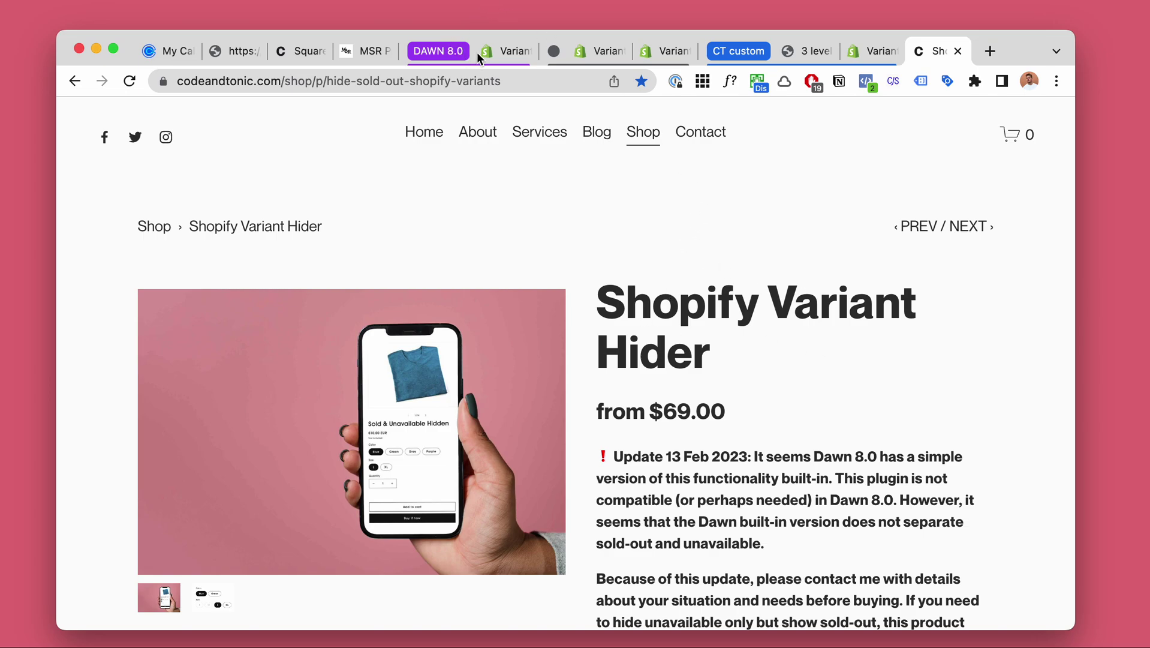
pyautogui.click(498, 56)
pyautogui.scroll(3, 642, 367)
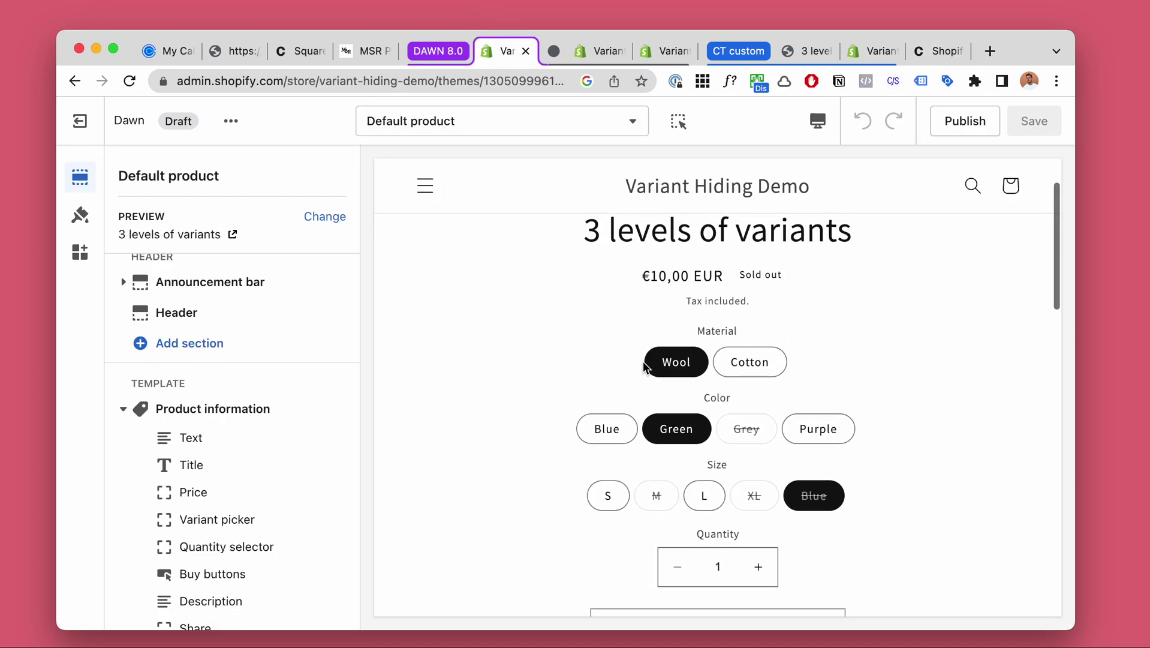
pyautogui.moveTo(592, 229); pyautogui.dragTo(814, 239)
pyautogui.click(854, 280)
pyautogui.scroll(-1, 867, 330)
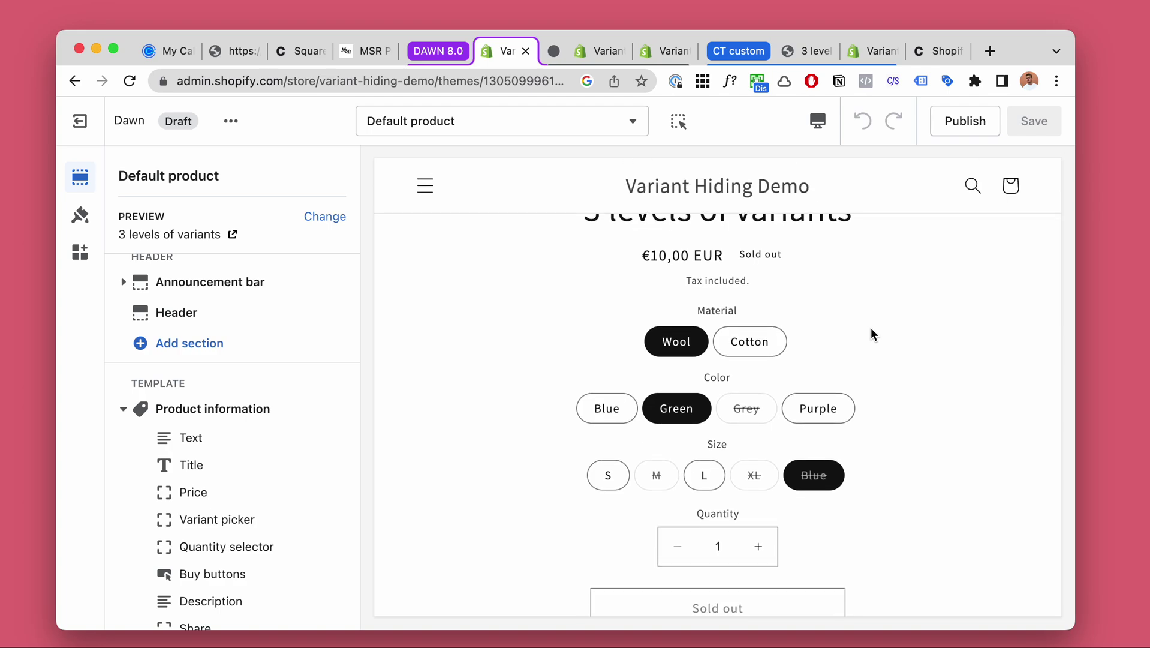
pyautogui.scroll(-1, 876, 325)
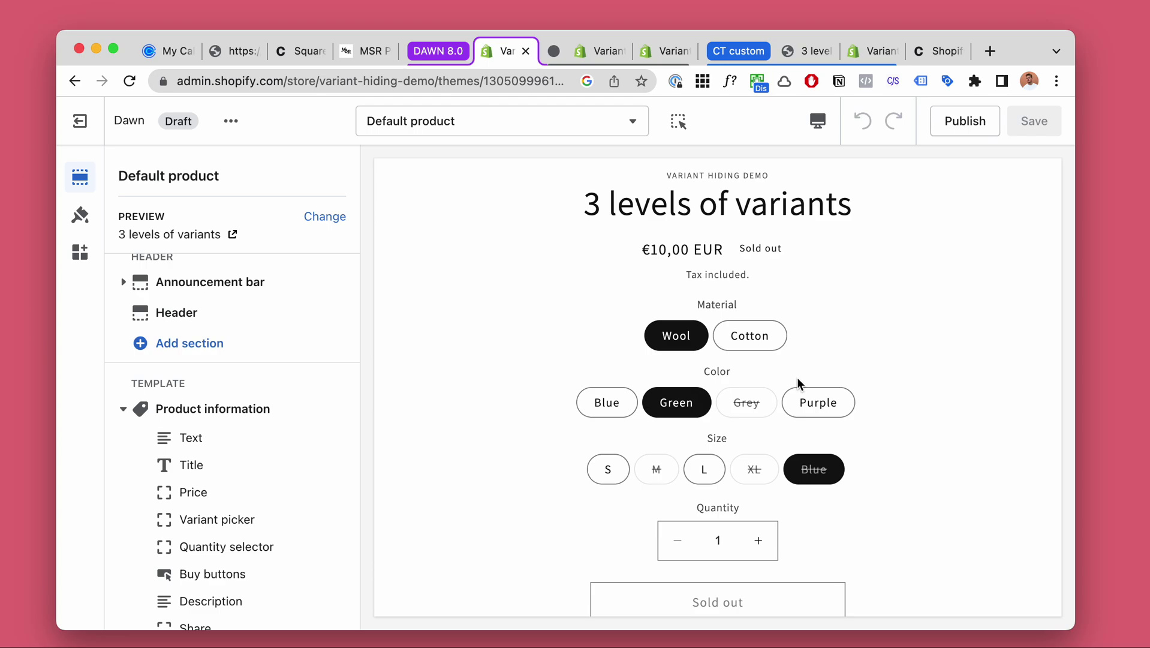
pyautogui.scroll(-1, 856, 335)
pyautogui.scroll(1, 855, 332)
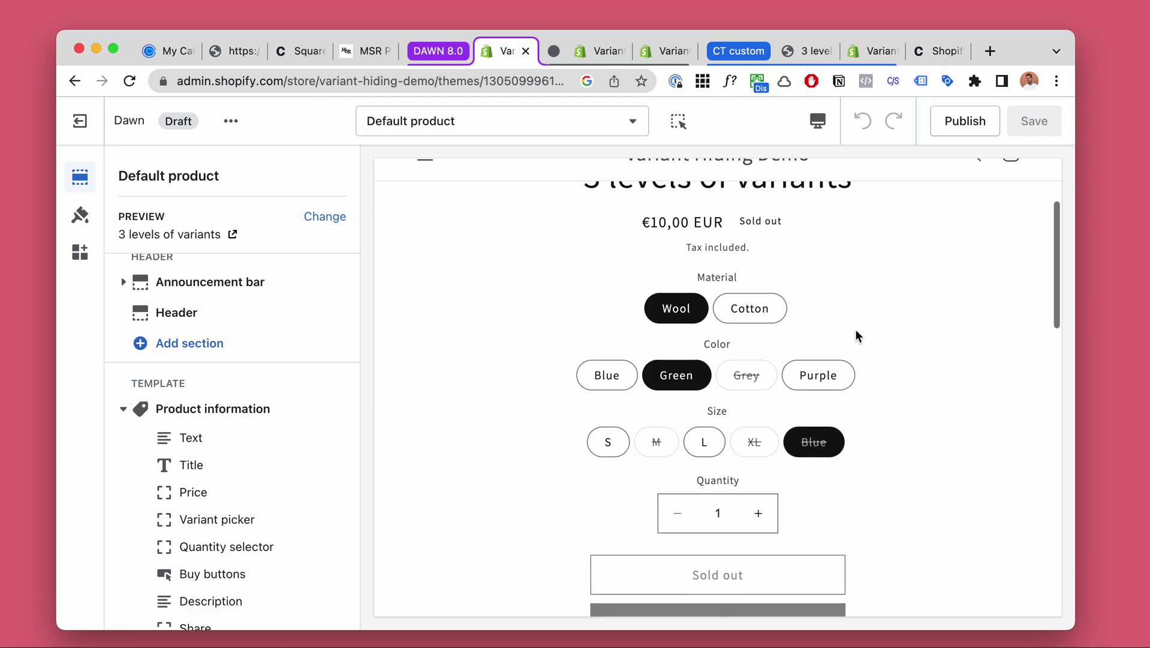
pyautogui.scroll(2, 856, 335)
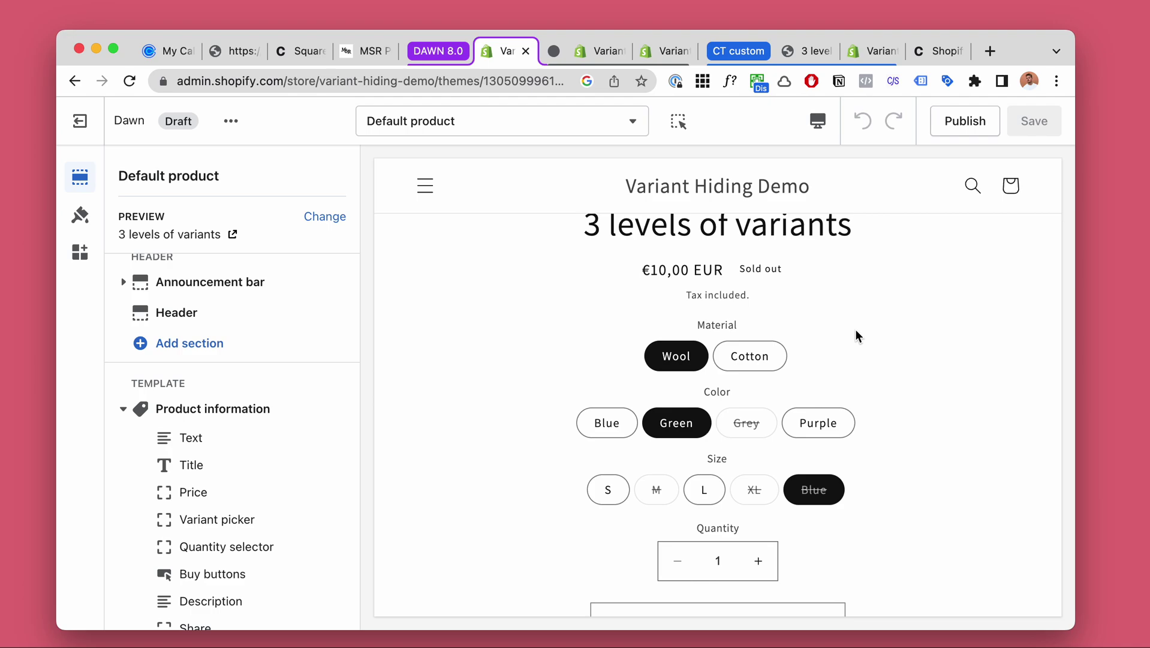
pyautogui.scroll(2, 638, 295)
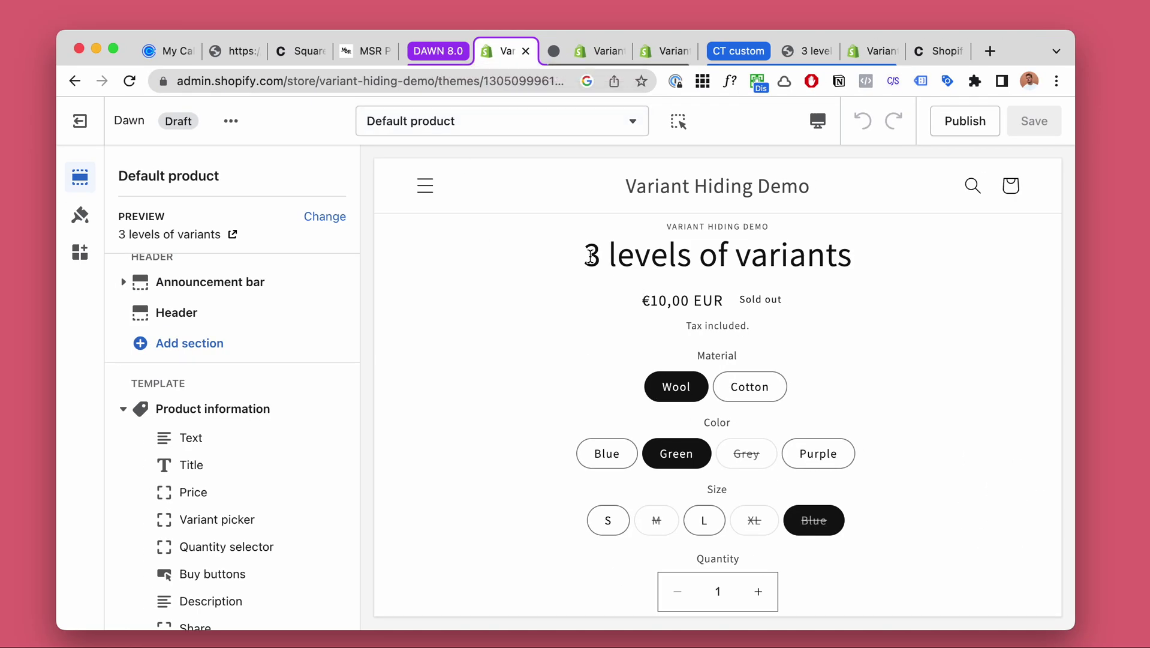
pyautogui.scroll(-1, 798, 414)
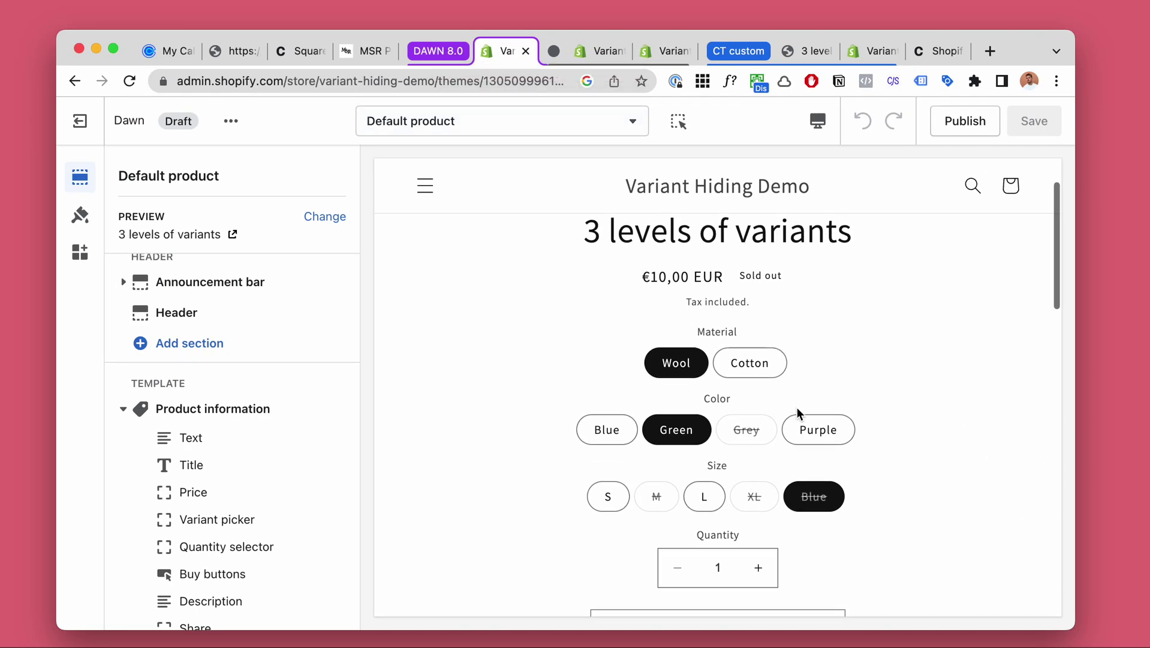
pyautogui.scroll(1, 798, 412)
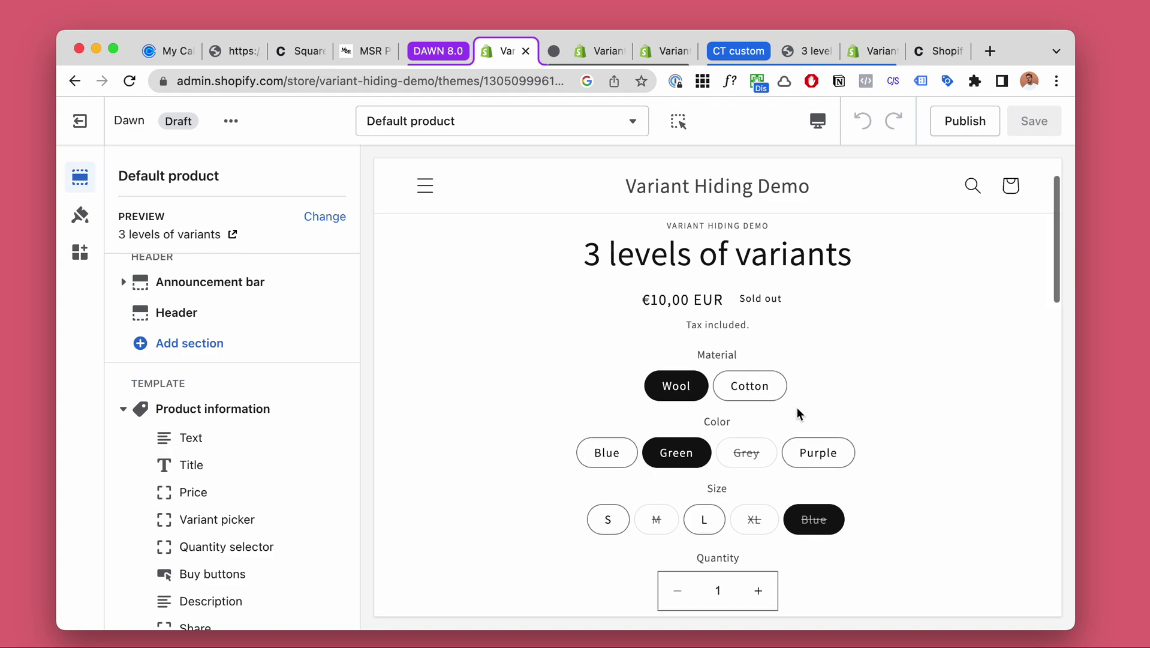